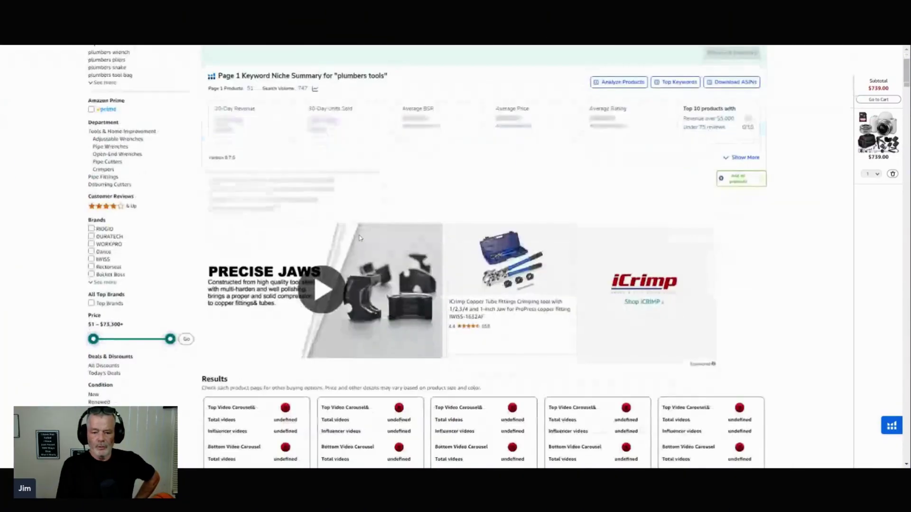
{"action": "scroll", "coordinate": [456, 285], "scroll_direction": "down", "scroll_amount": 5}
{"action": "scroll", "coordinate": [455, 285], "scroll_direction": "down", "scroll_amount": 2}
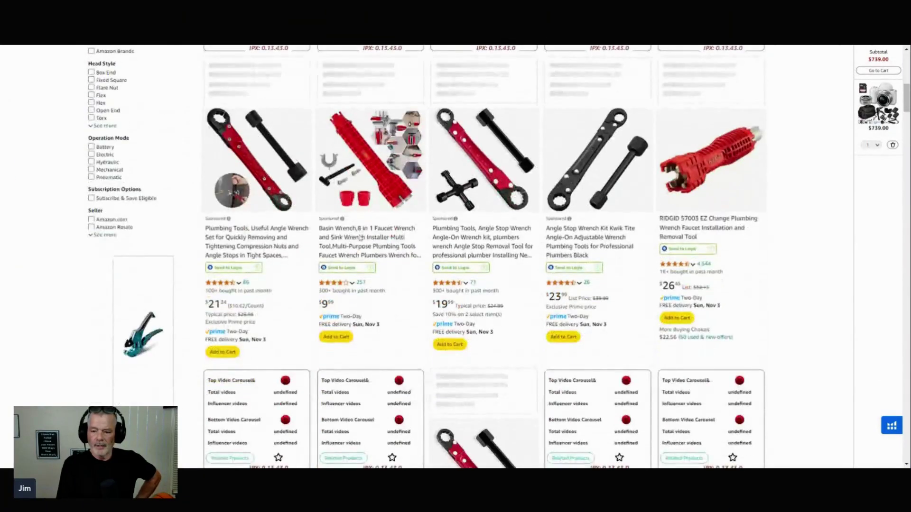
{"action": "scroll", "coordinate": [366, 241], "scroll_direction": "down", "scroll_amount": 3}
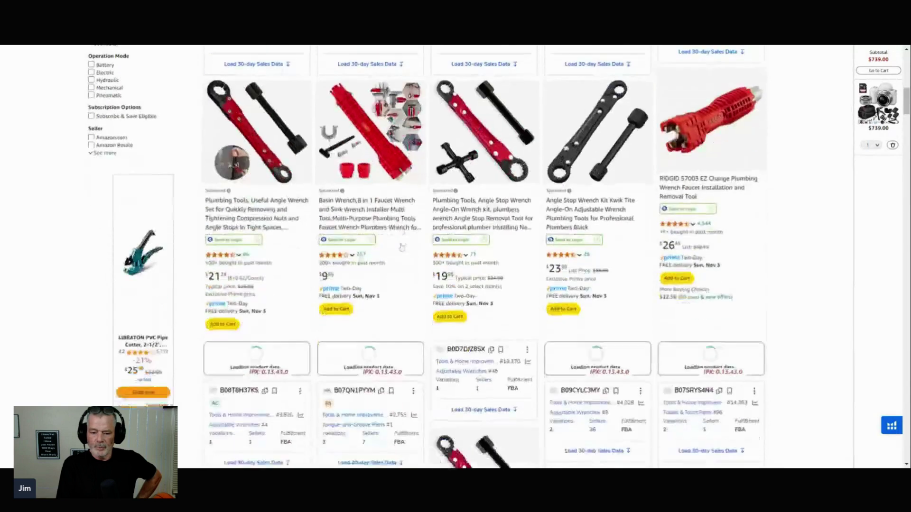
{"action": "scroll", "coordinate": [367, 240], "scroll_direction": "down", "scroll_amount": 3}
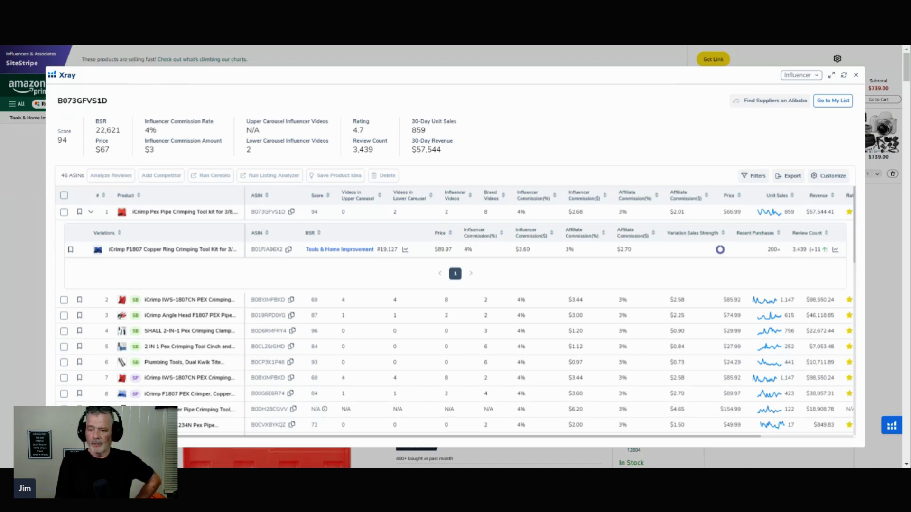
{"action": "scroll", "coordinate": [544, 284], "scroll_direction": "down", "scroll_amount": 2}
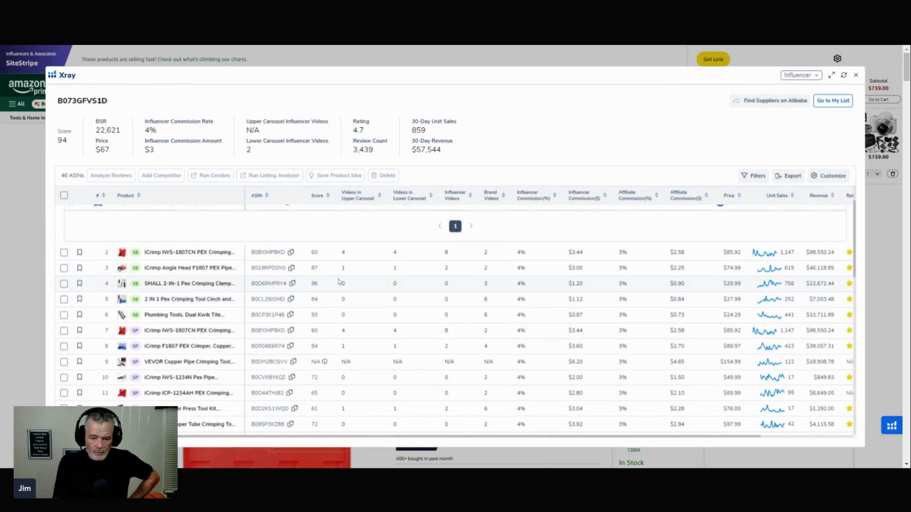
{"action": "scroll", "coordinate": [459, 282], "scroll_direction": "up", "scroll_amount": 2}
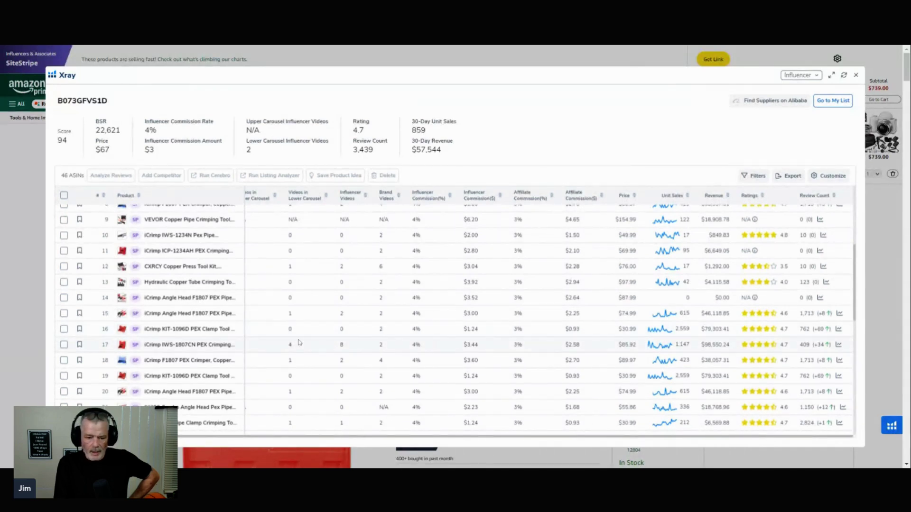
- Open the iCrimp KIT-1096D PEX Clamp Tool product page from the Xray table
{"action": "left_click", "coordinate": [189, 329]}
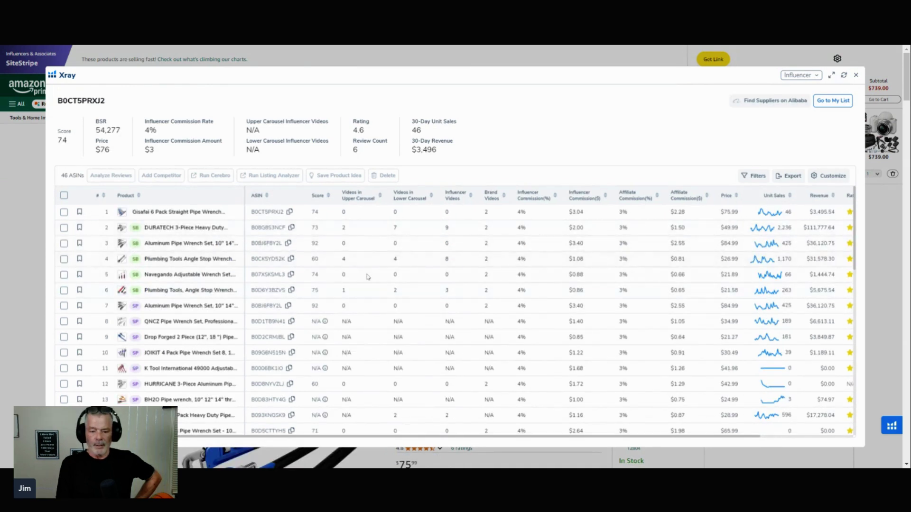
{"action": "scroll", "coordinate": [367, 279], "scroll_direction": "down", "scroll_amount": 5}
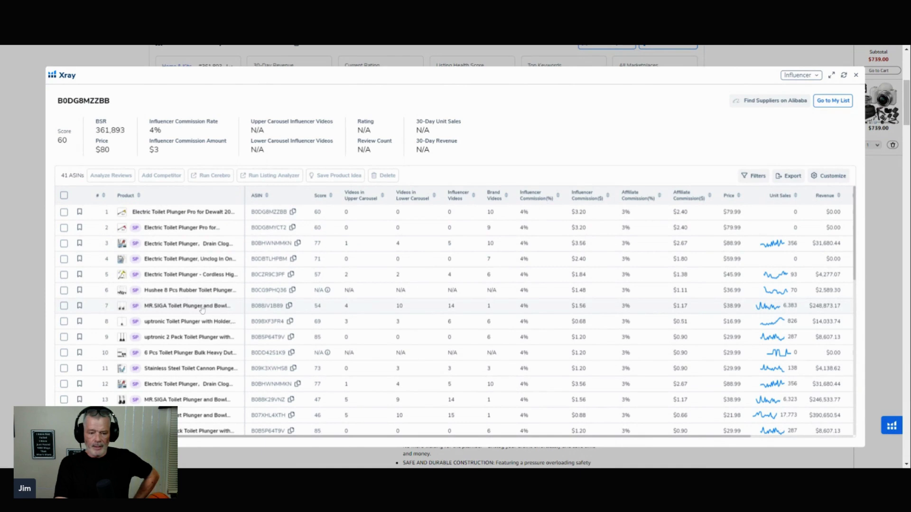
- Open the MR.SIGA toilet plunger product page from the Xray table
{"action": "left_click", "coordinate": [186, 305]}
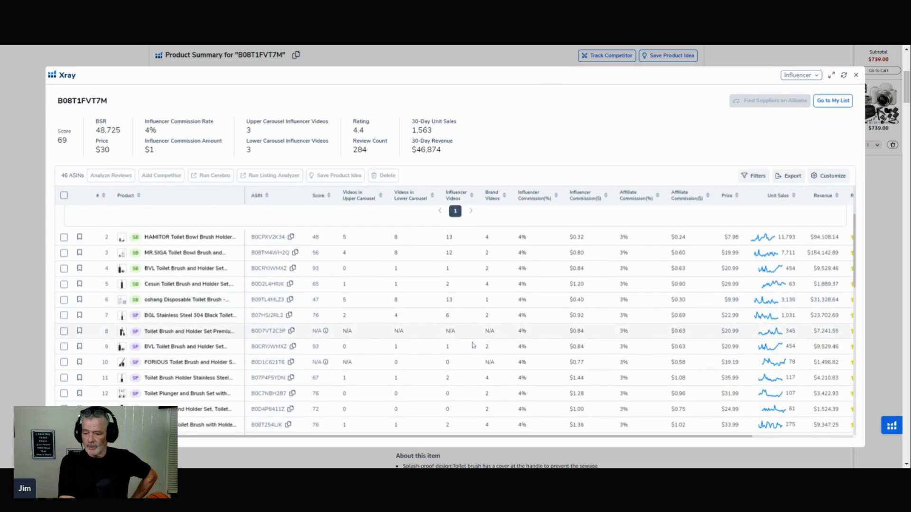
{"action": "scroll", "coordinate": [472, 346], "scroll_direction": "down", "scroll_amount": 1}
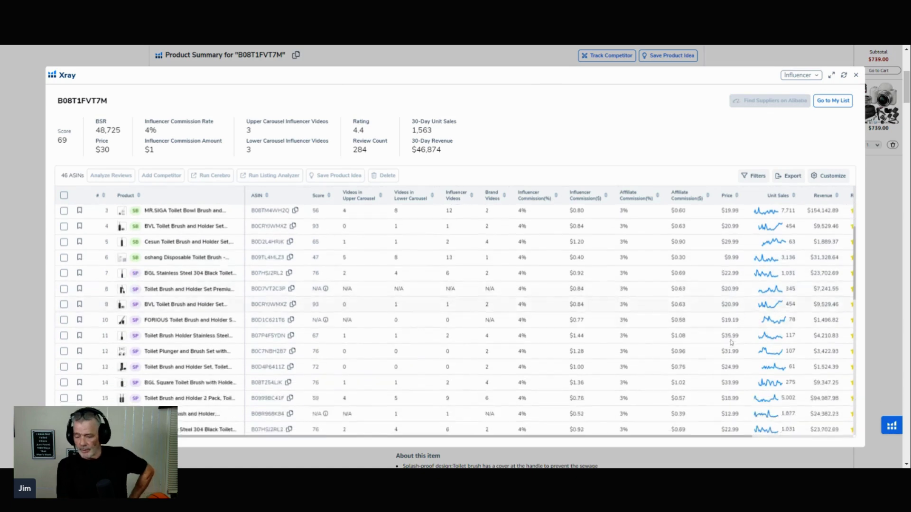
{"action": "scroll", "coordinate": [605, 346], "scroll_direction": "down", "scroll_amount": 1}
{"action": "scroll", "coordinate": [746, 346], "scroll_direction": "down", "scroll_amount": 1}
{"action": "scroll", "coordinate": [744, 345], "scroll_direction": "down", "scroll_amount": 1}
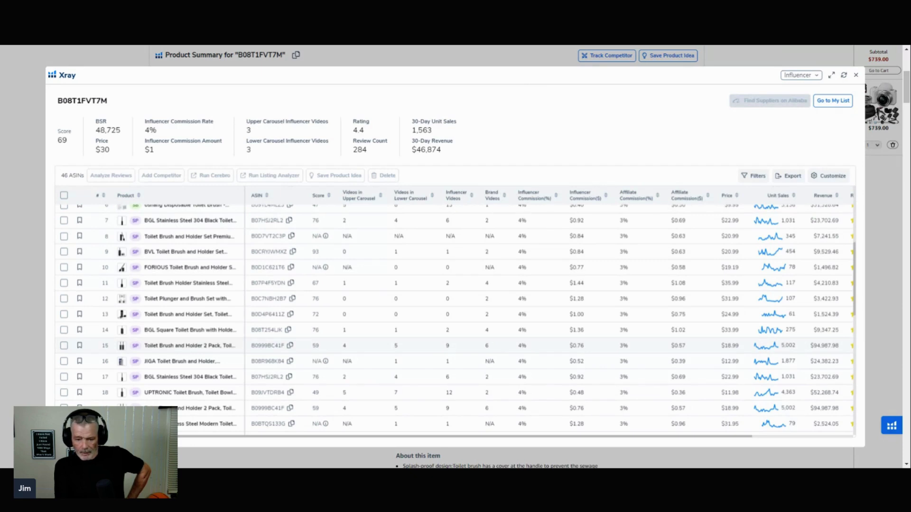
- Load Xray influencer data for row 15, the Toilet Brush and Holder 2 Pack (B0999BC41F)
{"action": "left_click", "coordinate": [267, 345]}
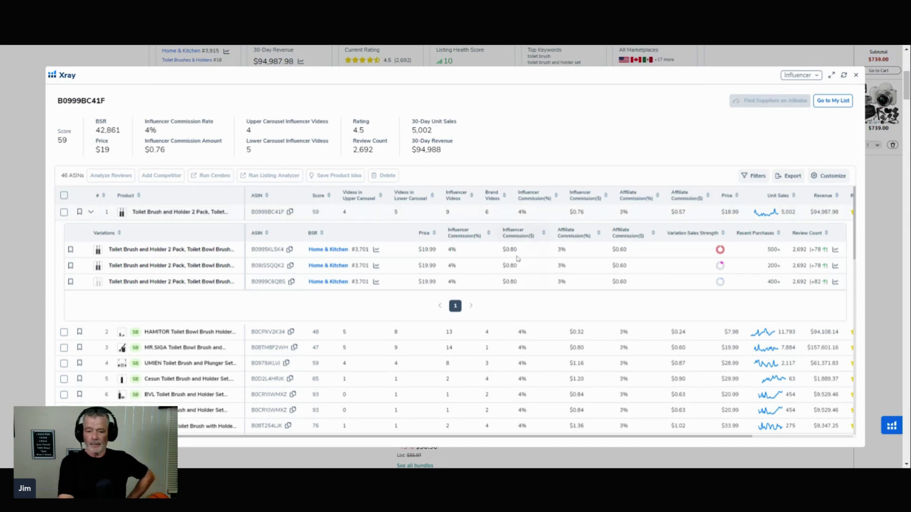
{"action": "scroll", "coordinate": [518, 285], "scroll_direction": "down", "scroll_amount": 3}
{"action": "scroll", "coordinate": [519, 320], "scroll_direction": "down", "scroll_amount": 3}
{"action": "scroll", "coordinate": [521, 354], "scroll_direction": "down", "scroll_amount": 3}
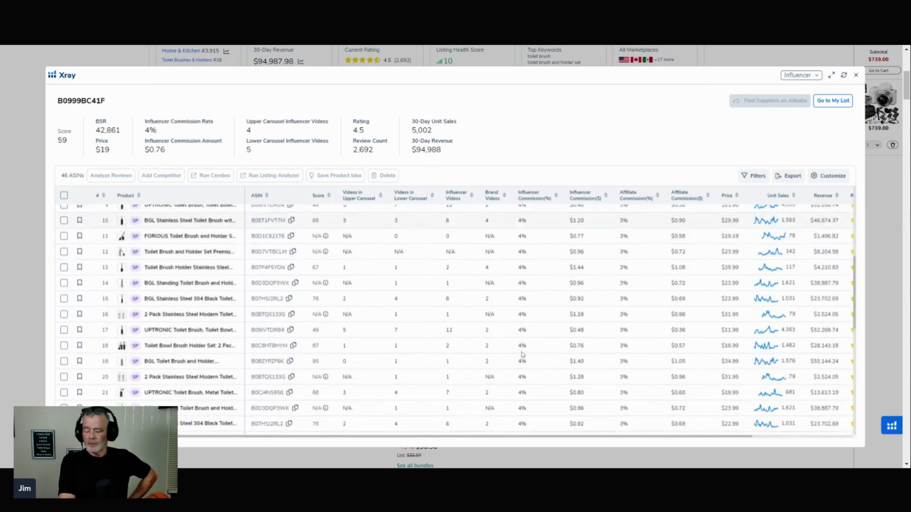
{"action": "scroll", "coordinate": [522, 353], "scroll_direction": "down", "scroll_amount": 3}
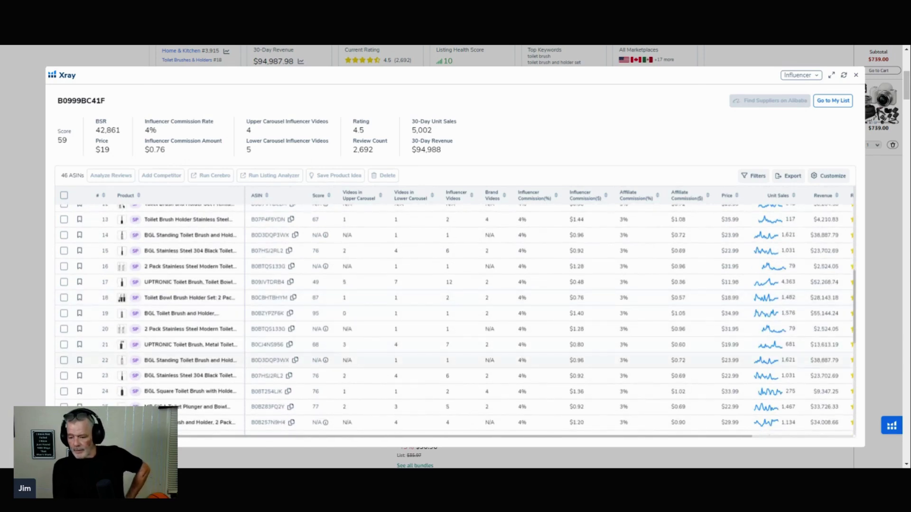
{"action": "scroll", "coordinate": [806, 370], "scroll_direction": "down", "scroll_amount": 3}
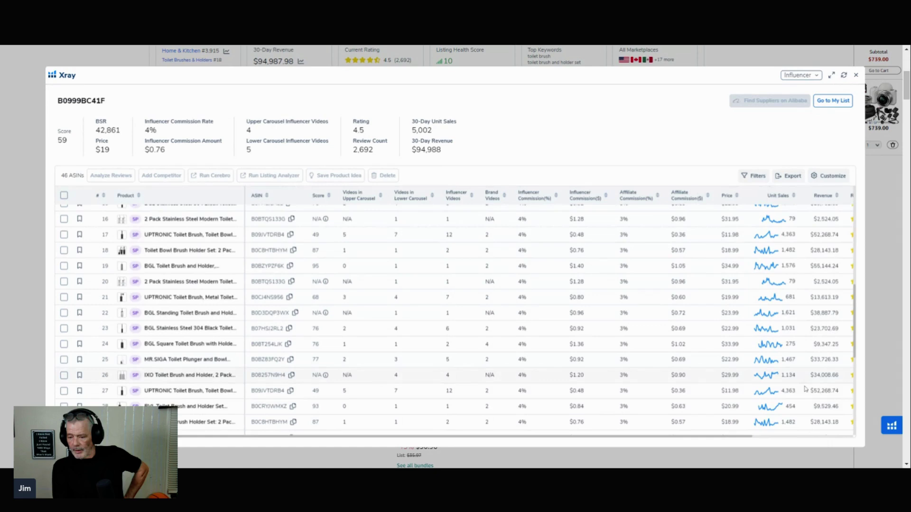
{"action": "scroll", "coordinate": [806, 389], "scroll_direction": "down", "scroll_amount": 3}
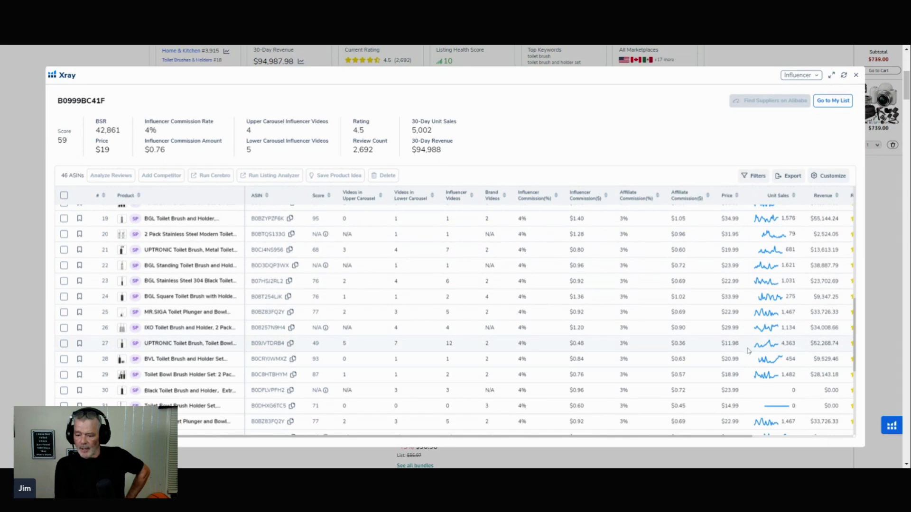
{"action": "scroll", "coordinate": [798, 348], "scroll_direction": "down", "scroll_amount": 3}
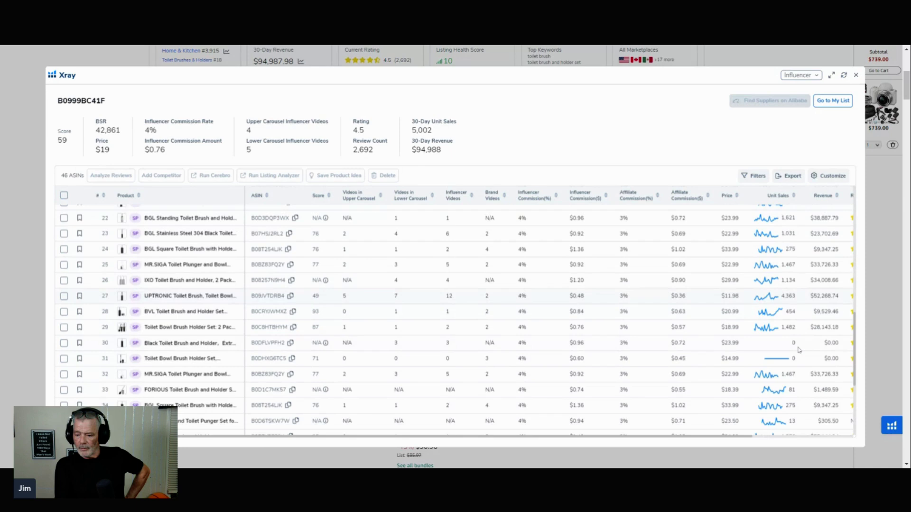
{"action": "scroll", "coordinate": [799, 347], "scroll_direction": "down", "scroll_amount": 3}
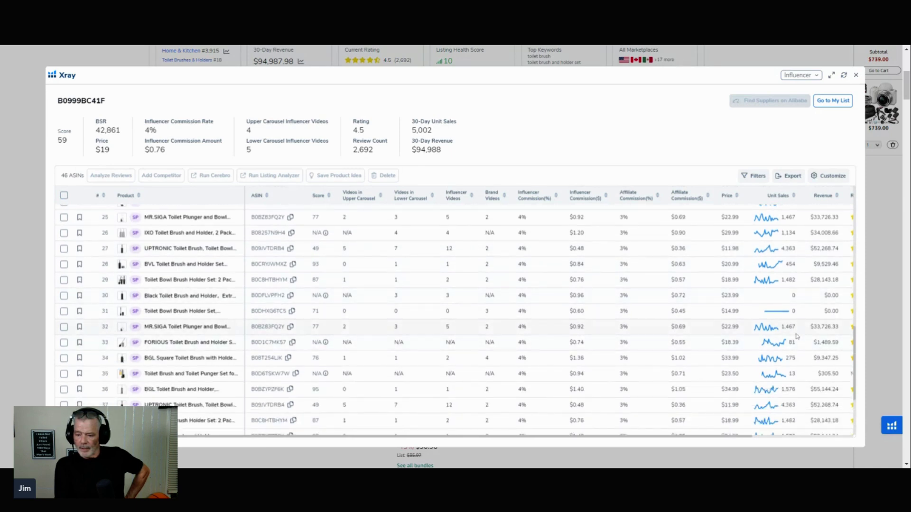
{"action": "scroll", "coordinate": [802, 393], "scroll_direction": "down", "scroll_amount": 3}
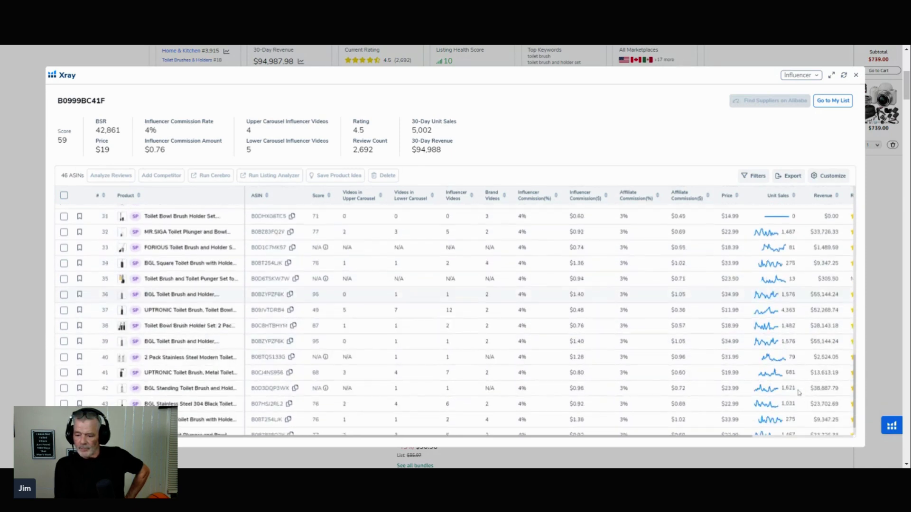